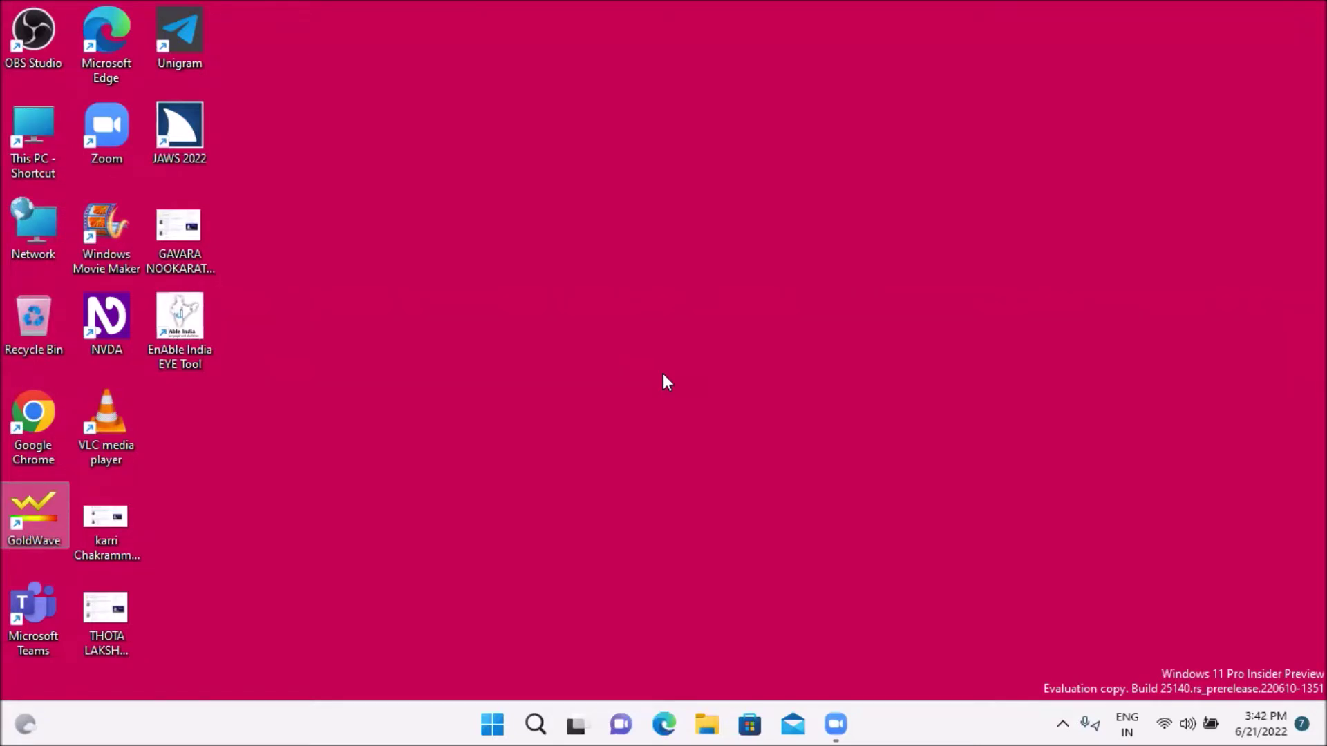
Launch GoldWave from its desktop shortcut.
key("g")
key("g")
key("g")
key("Return")
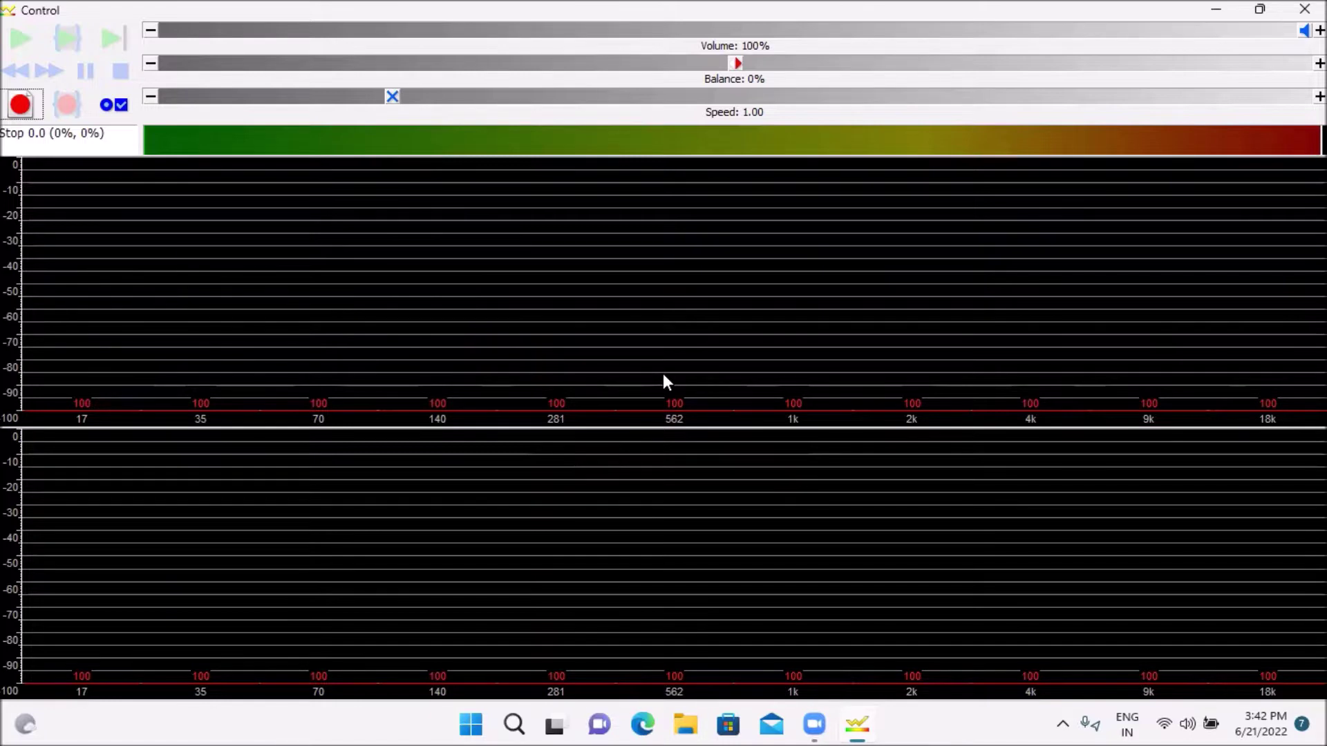
Open the Control Properties and examine the playback range and loop settings for Play 1, Play 2 and Play 3.
key("shift+F10")
key("Escape")
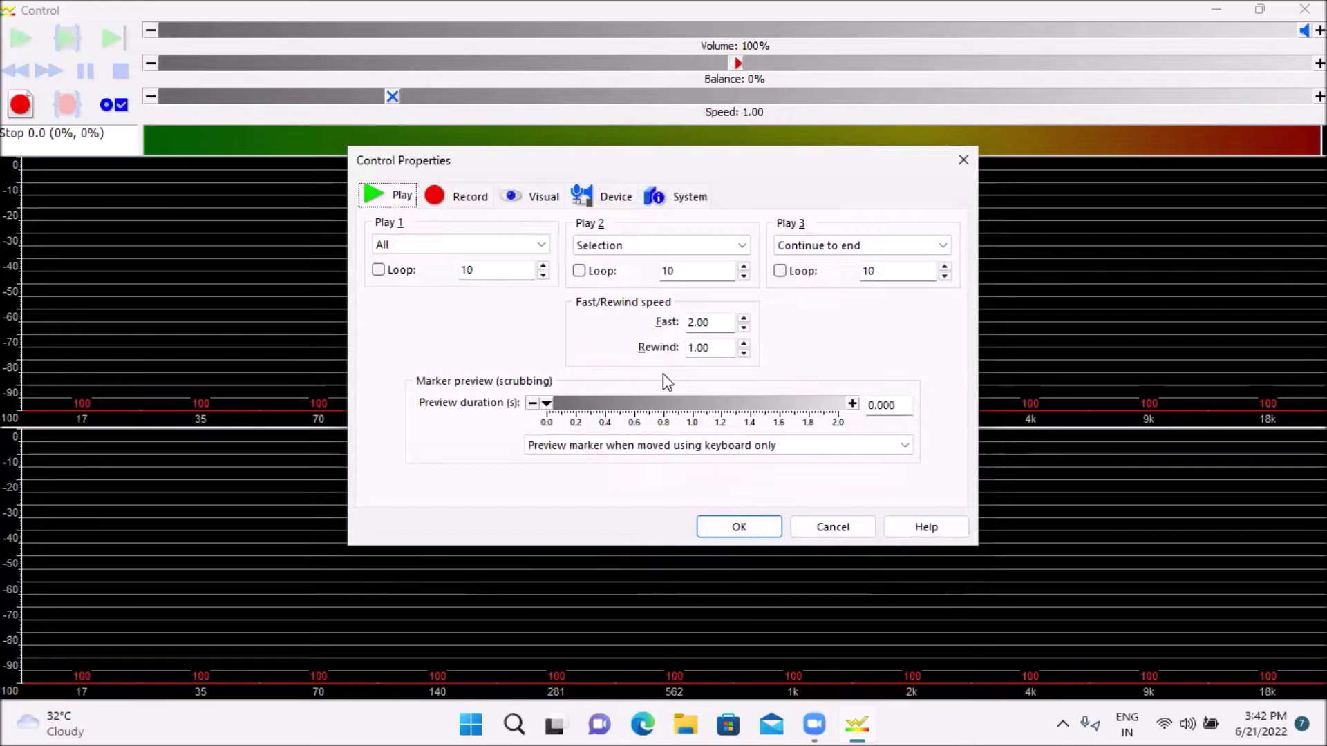
key("Tab")
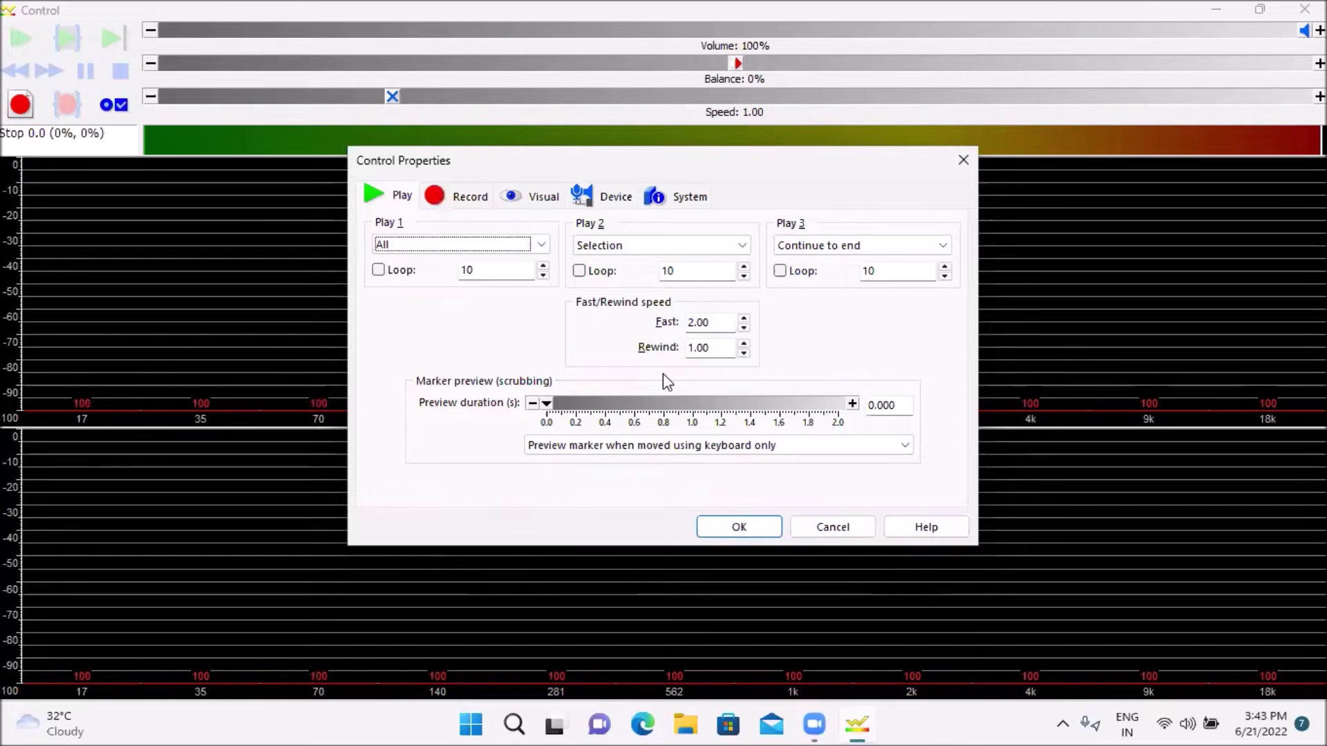
key("Tab")
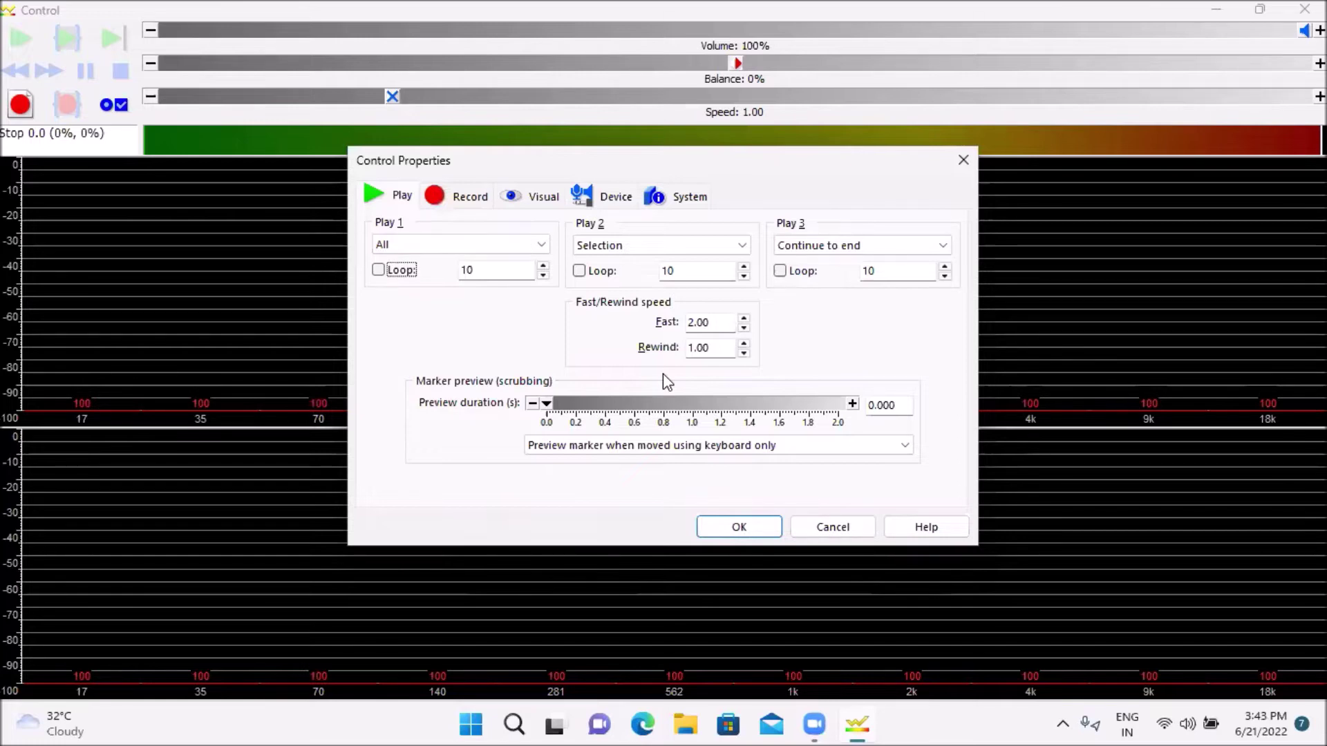
key("Tab")
key("Tab")
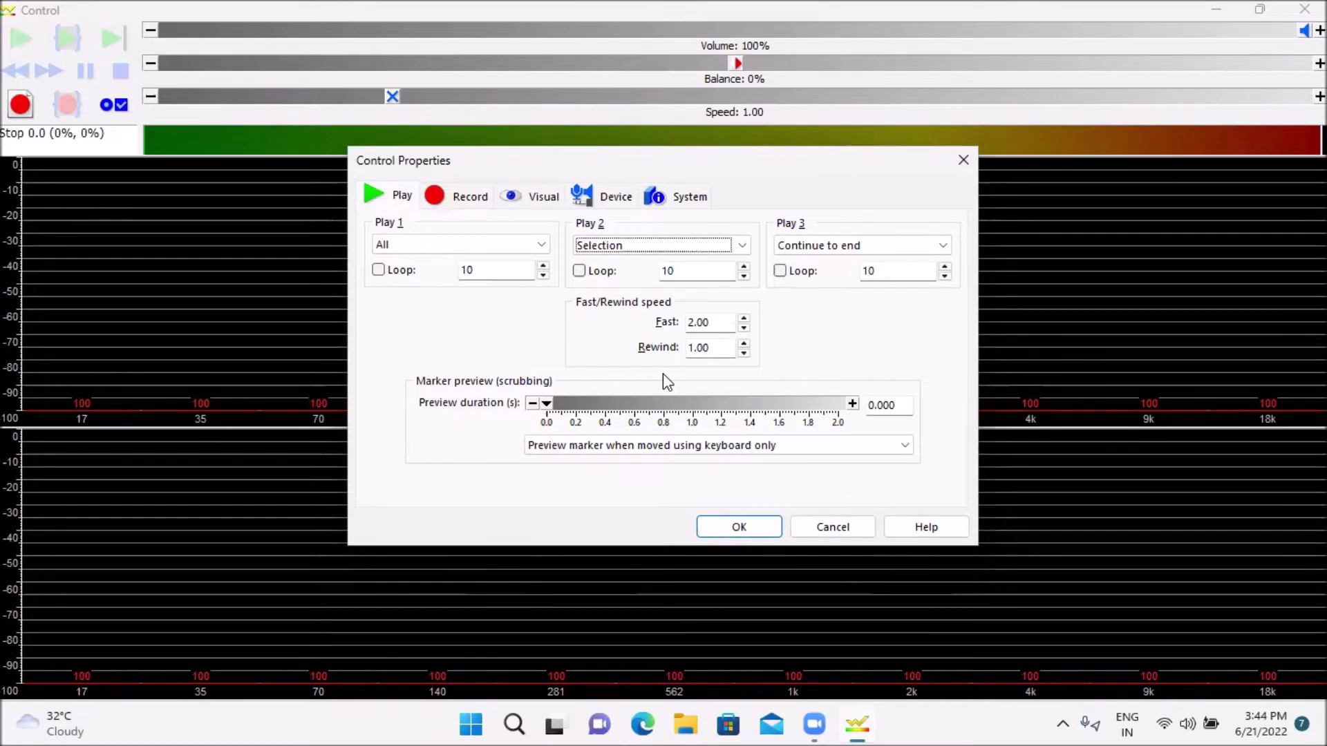
key("Tab")
key("Tab")
key("Tab")
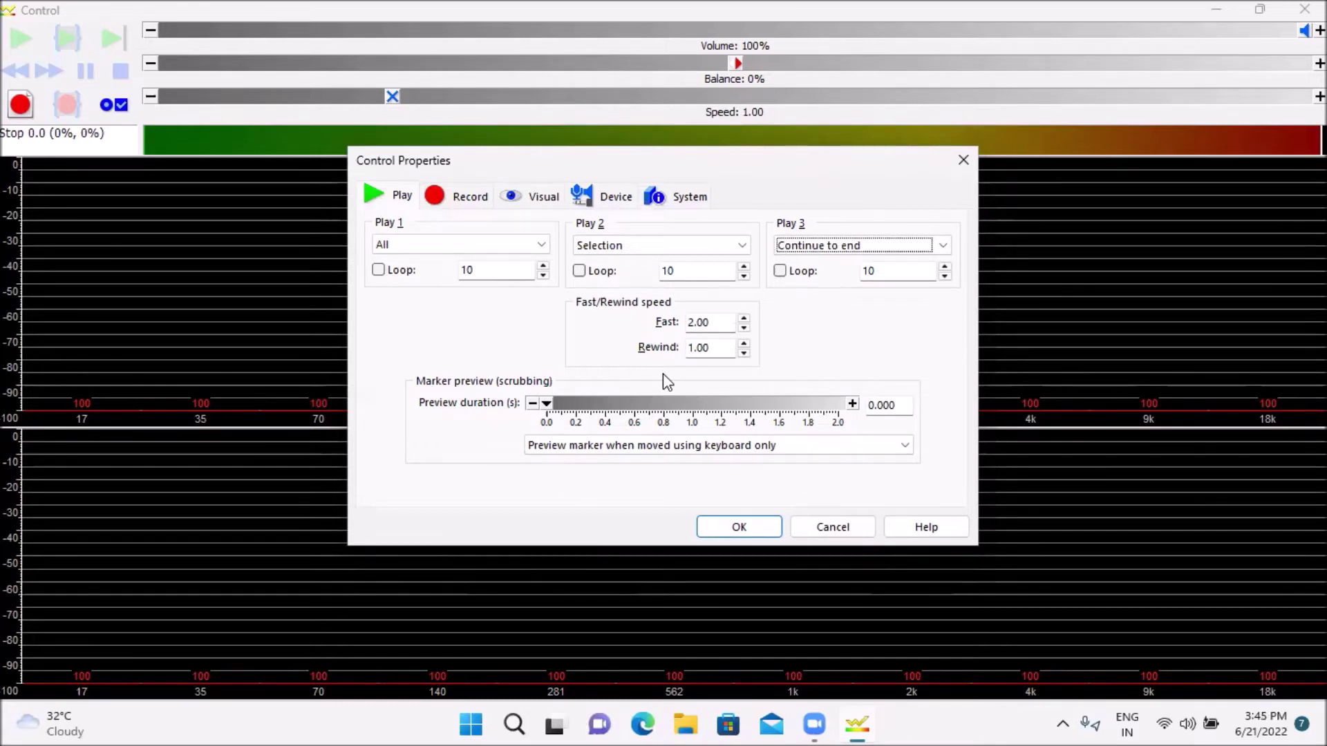
key("Tab")
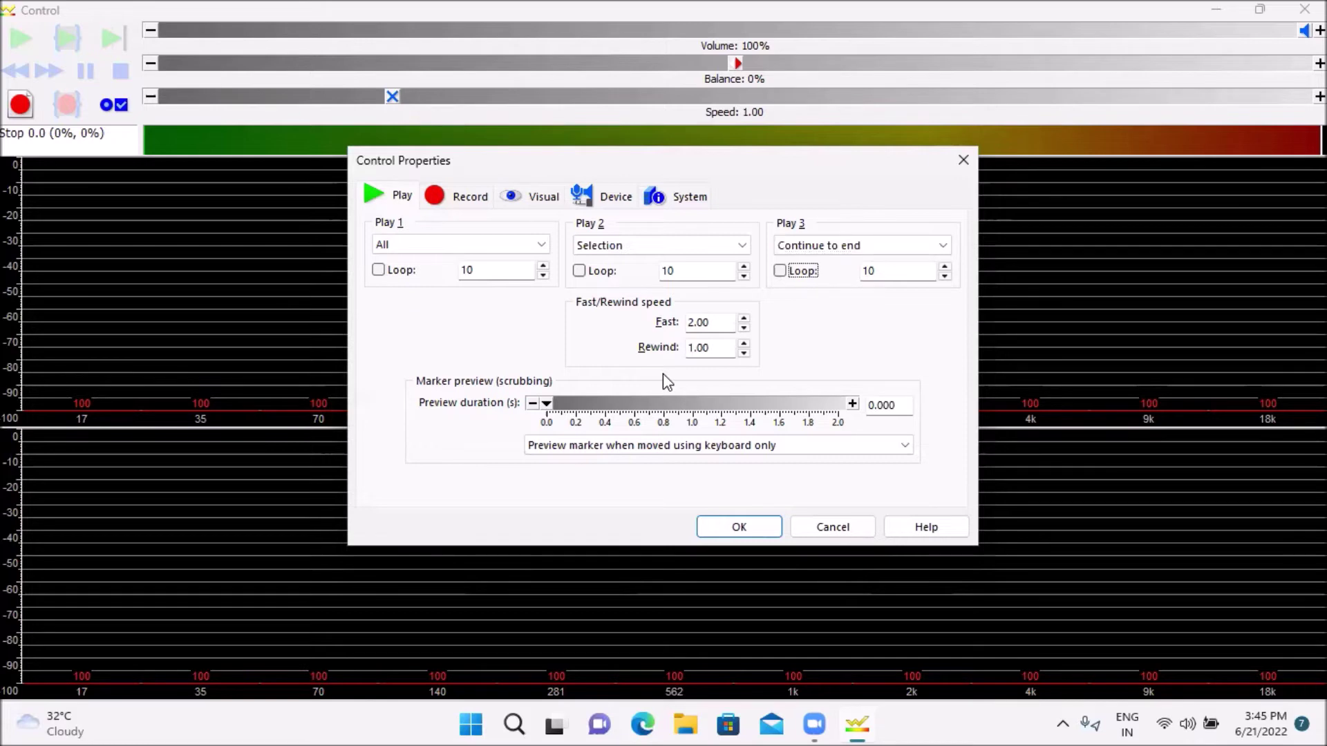
key("Tab")
Examine the fast and rewind speeds and the marker preview duration and mode in the playback settings.
key("Tab")
key("Tab")
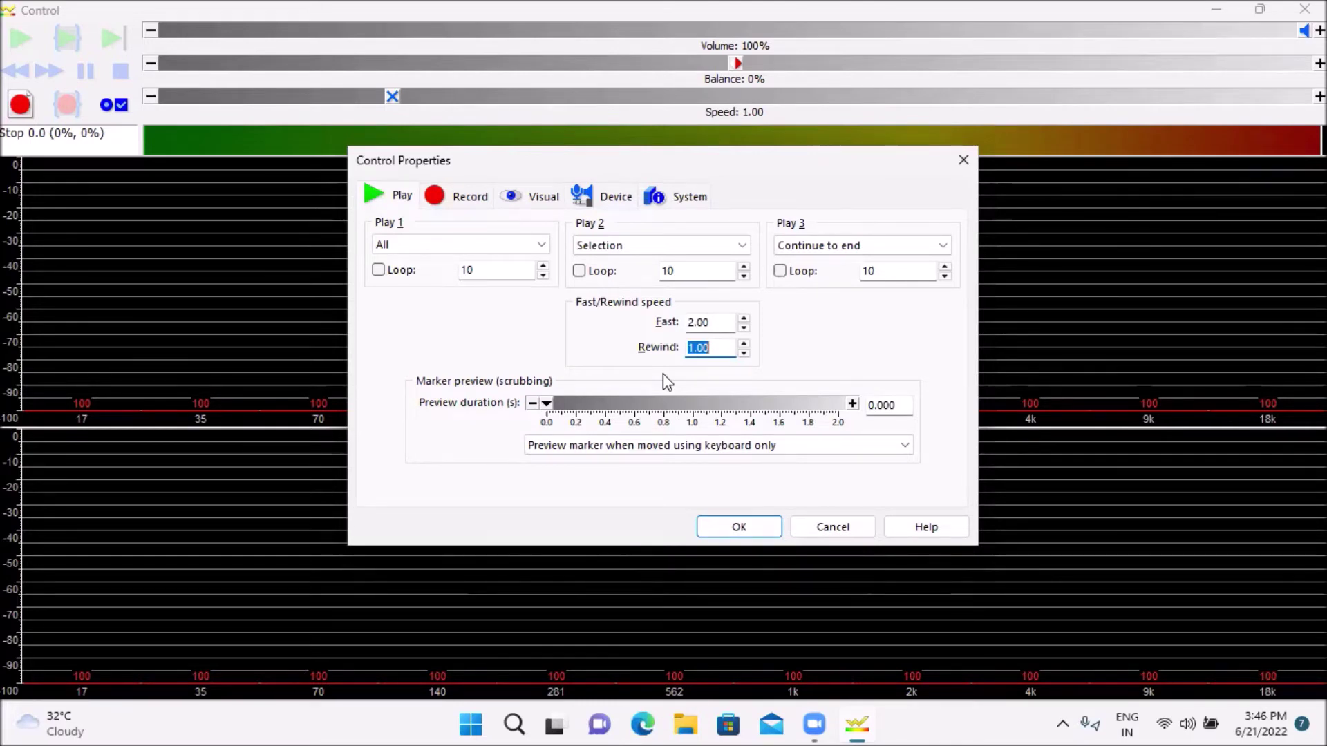
key("Tab")
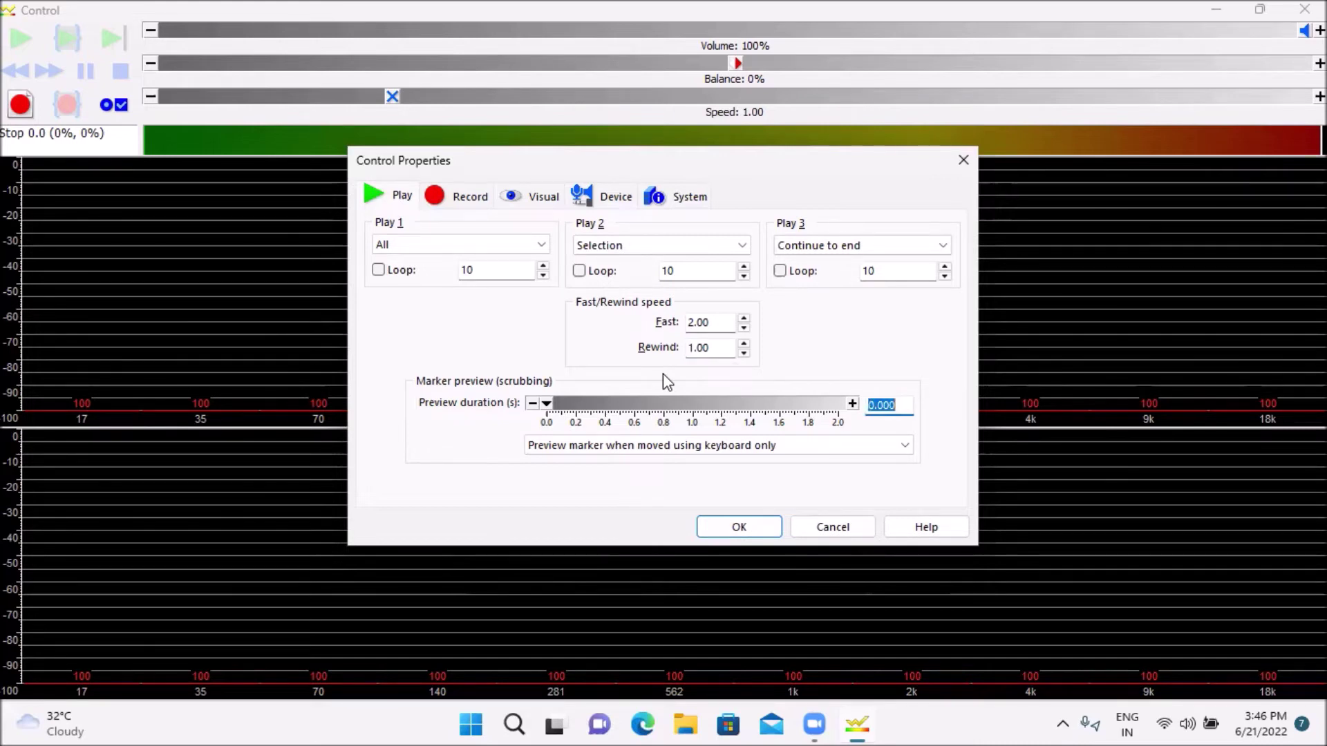
key("Tab")
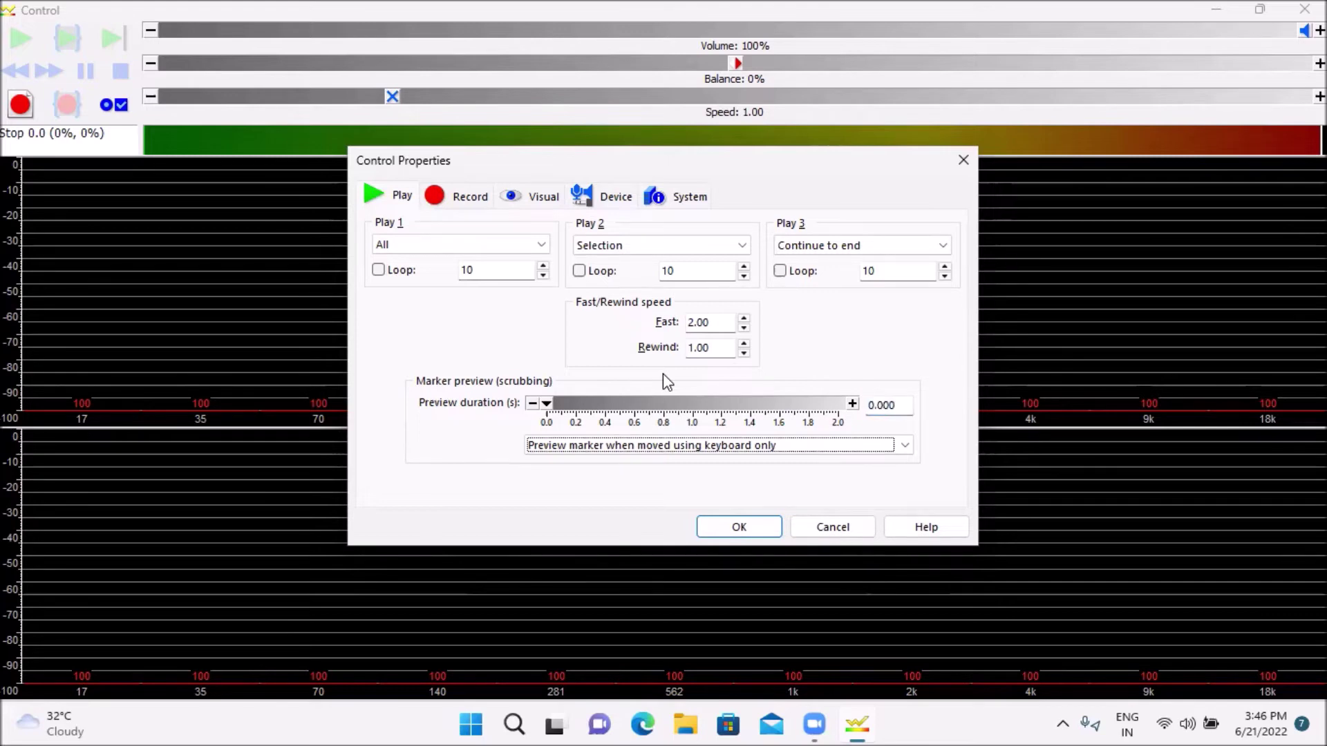
key("Tab")
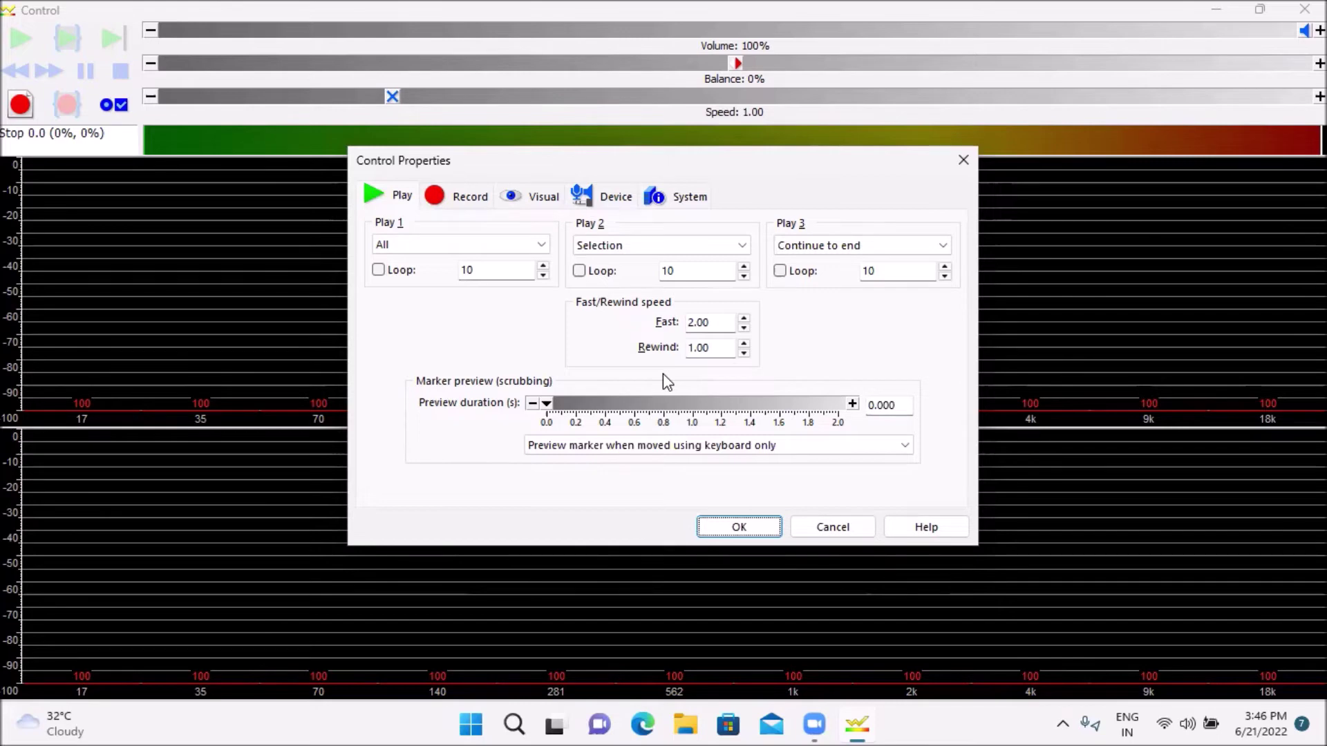
key("Tab")
key("Tab")
key("Tab")
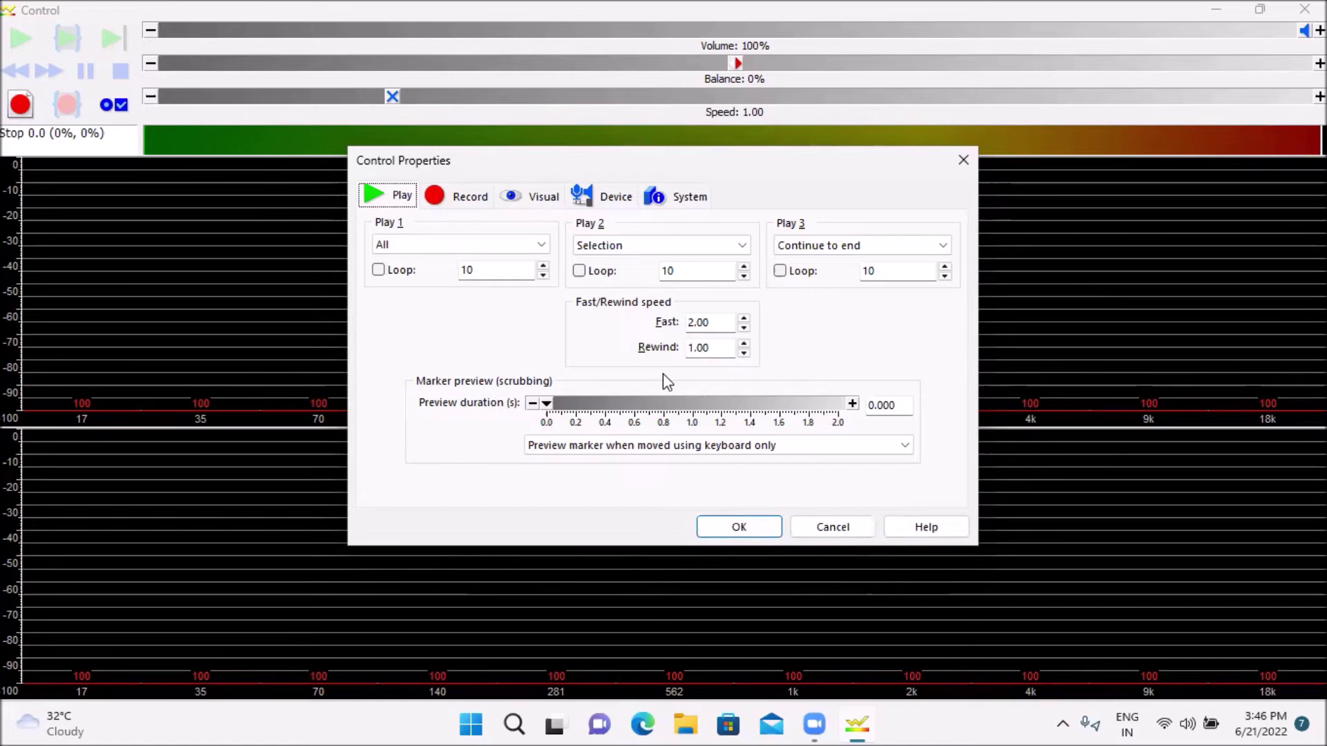
Switch to the Record settings and examine the recording options from new file duration through Filter dc offset.
key("Right")
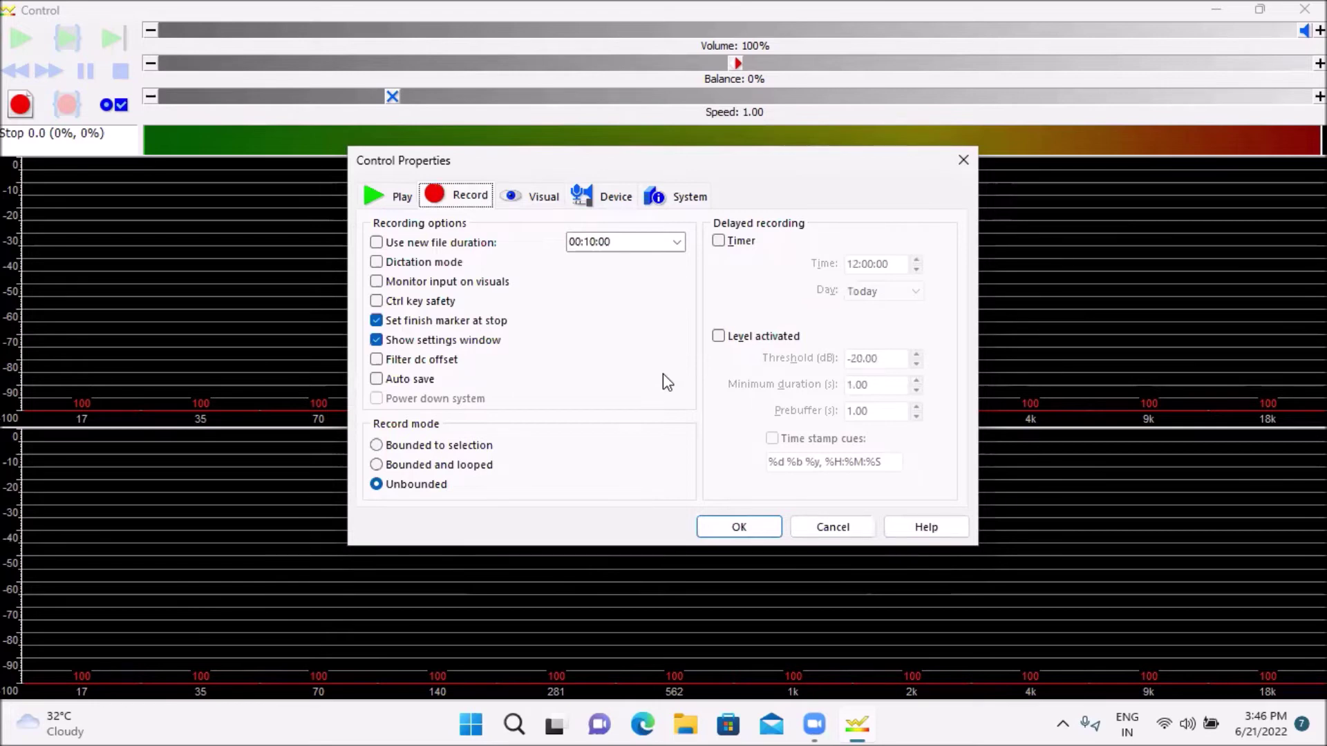
key("Tab")
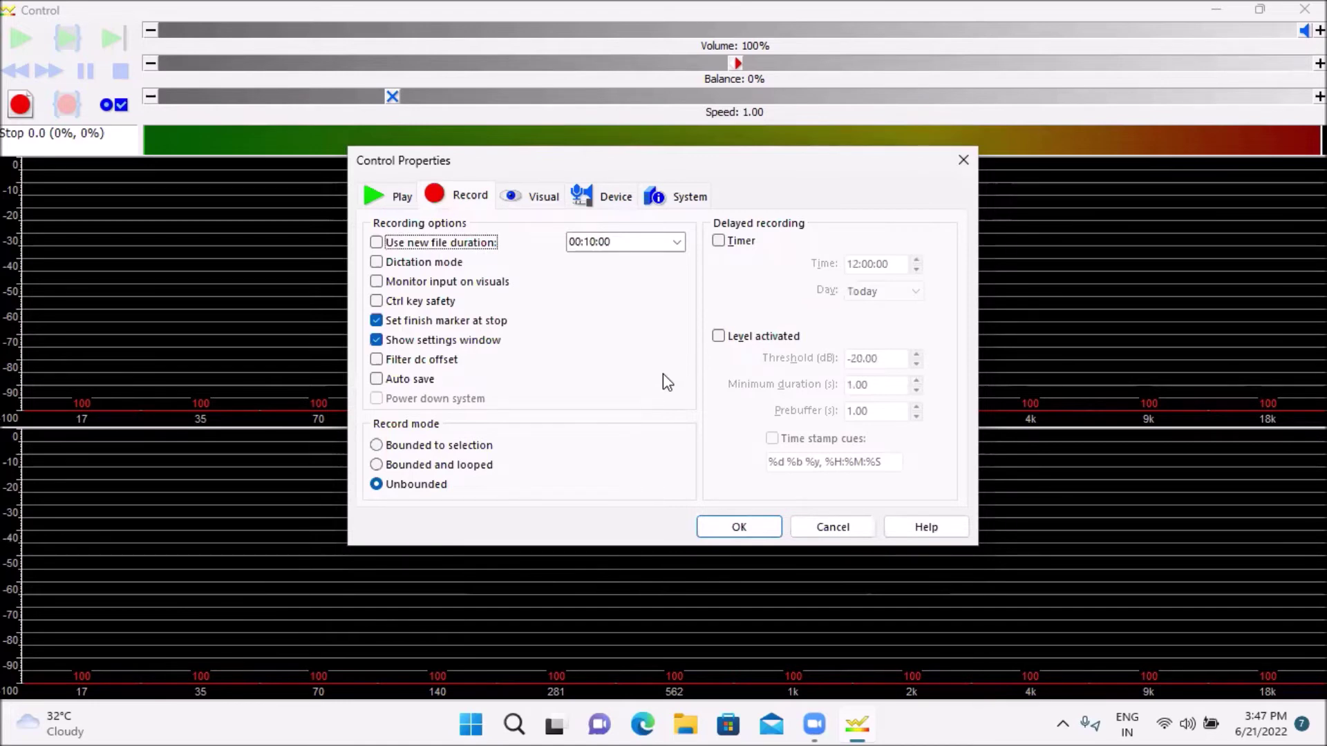
key("Tab")
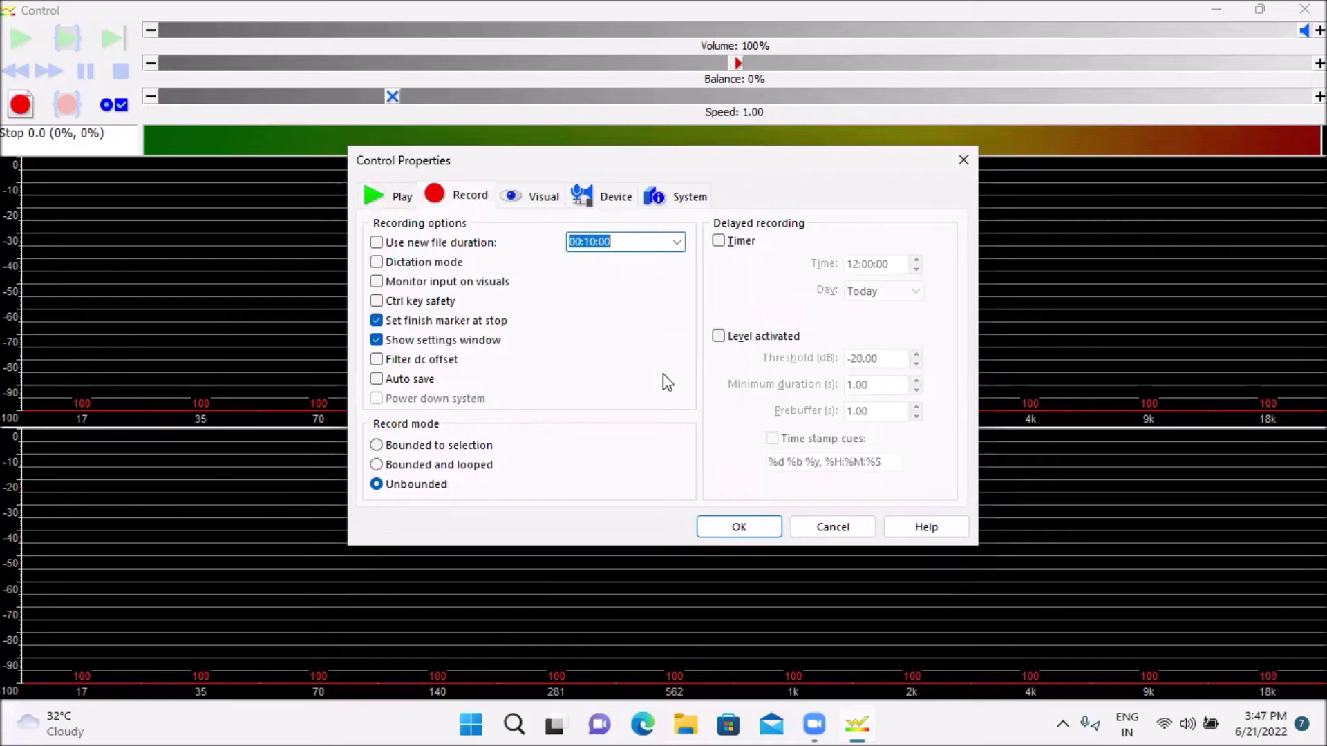
key("Tab")
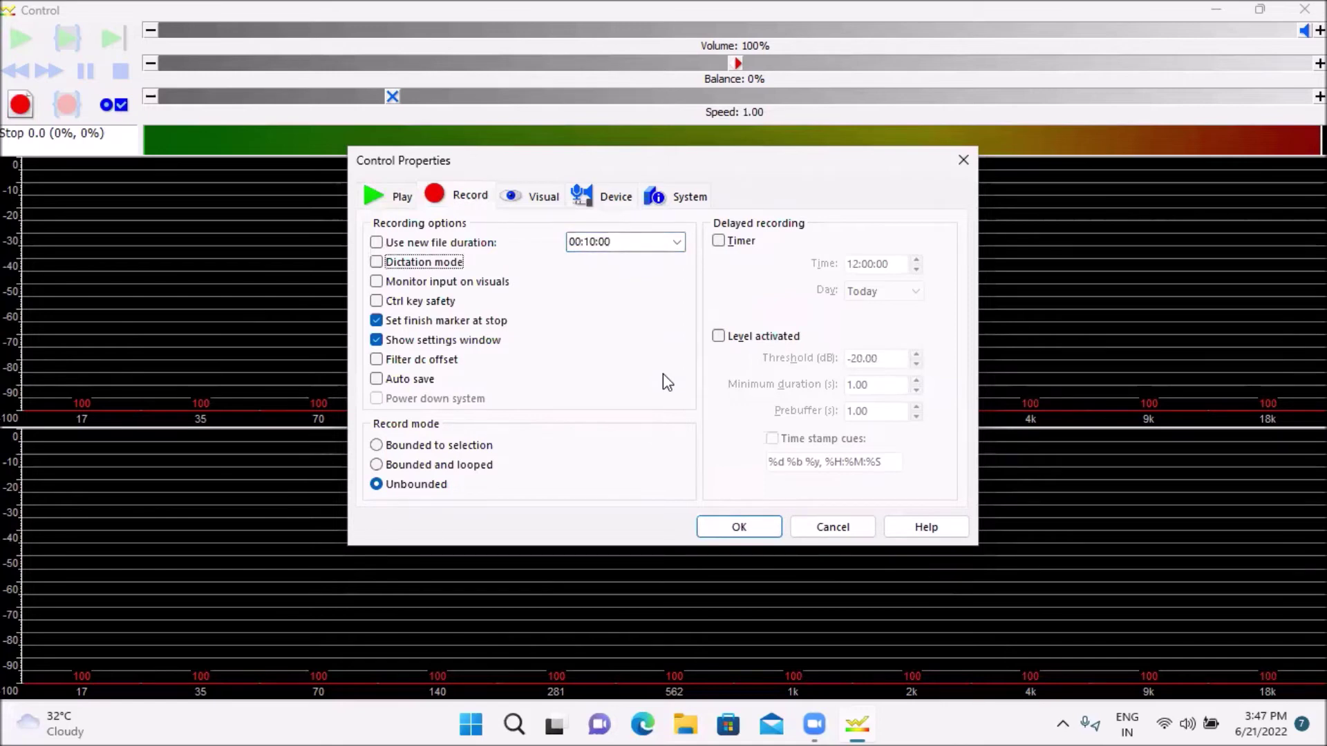
key("Tab")
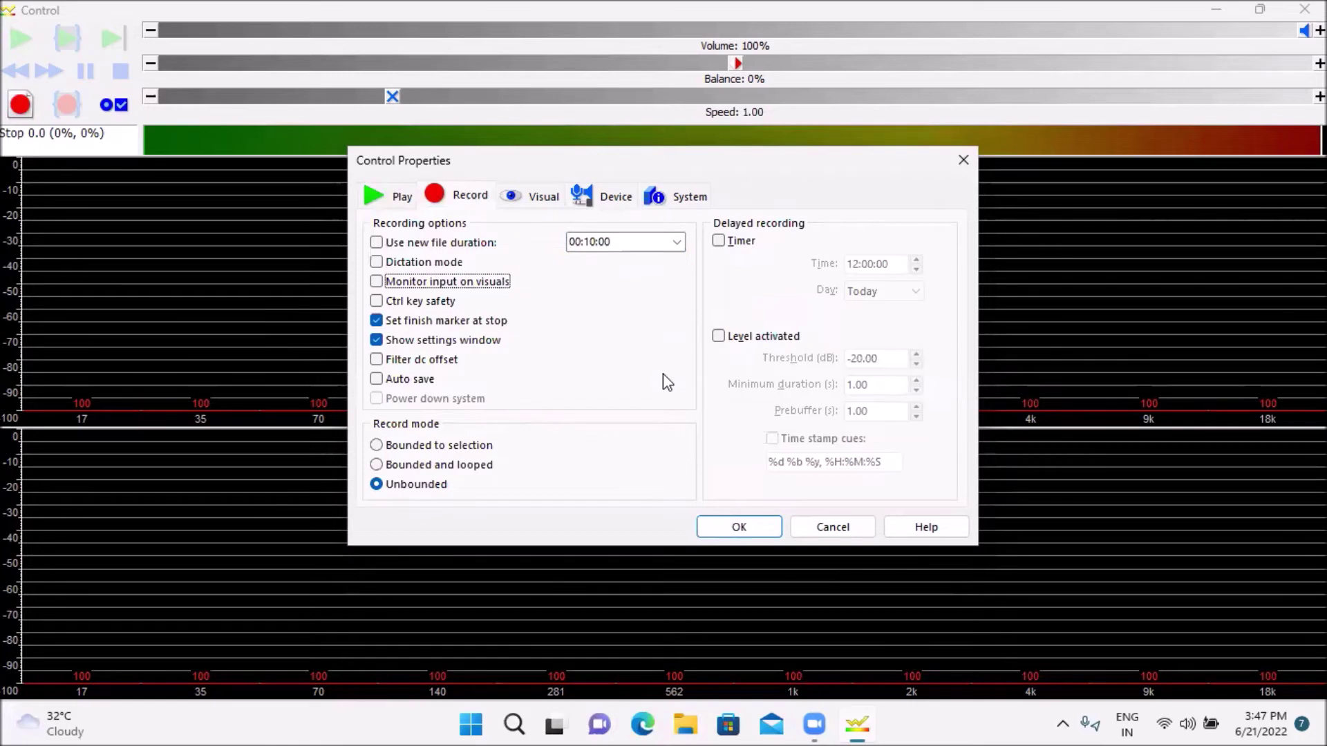
key("Tab")
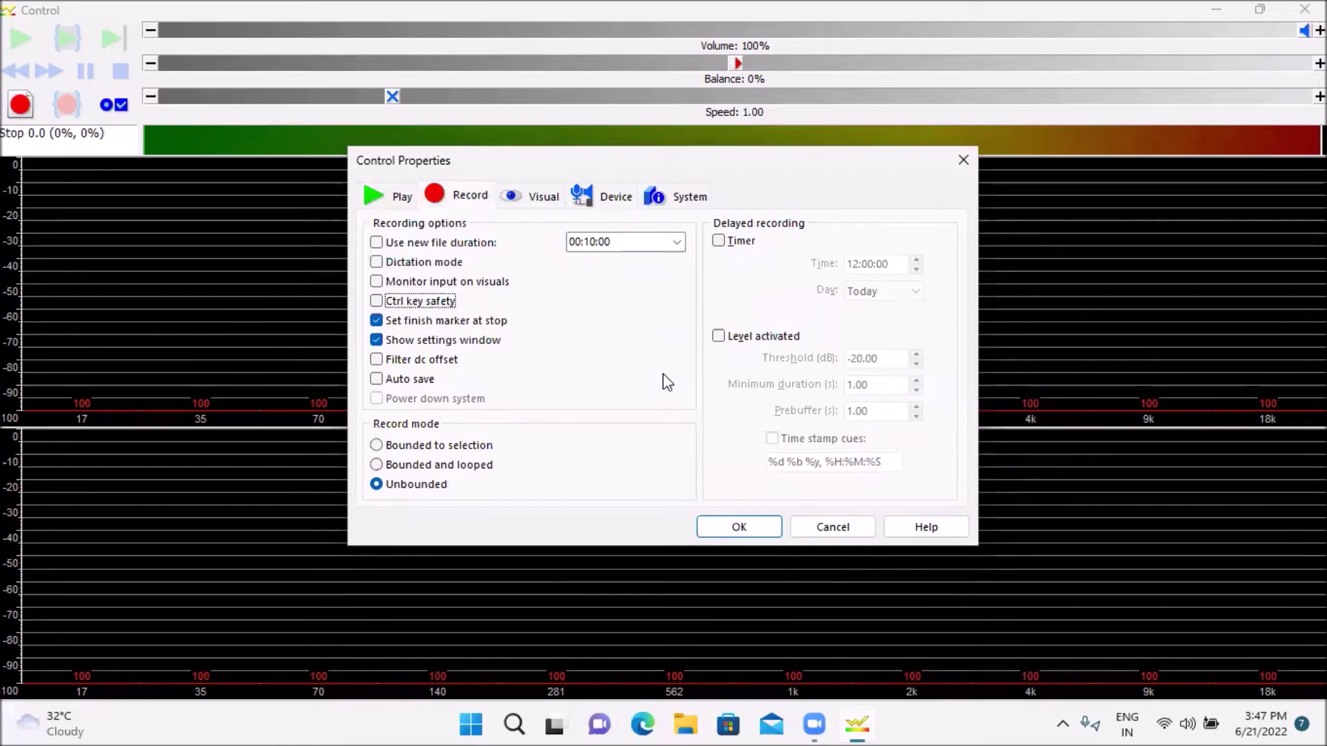
key("Tab")
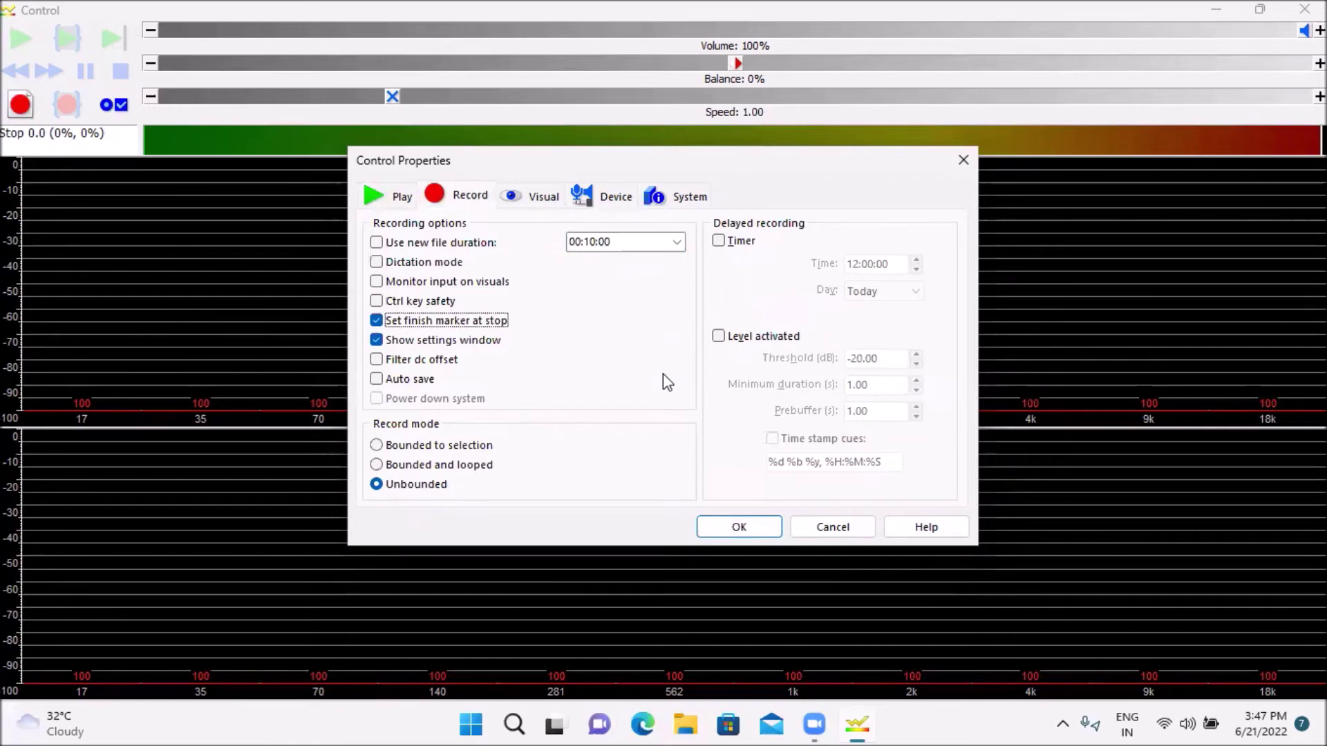
key("shift+Tab")
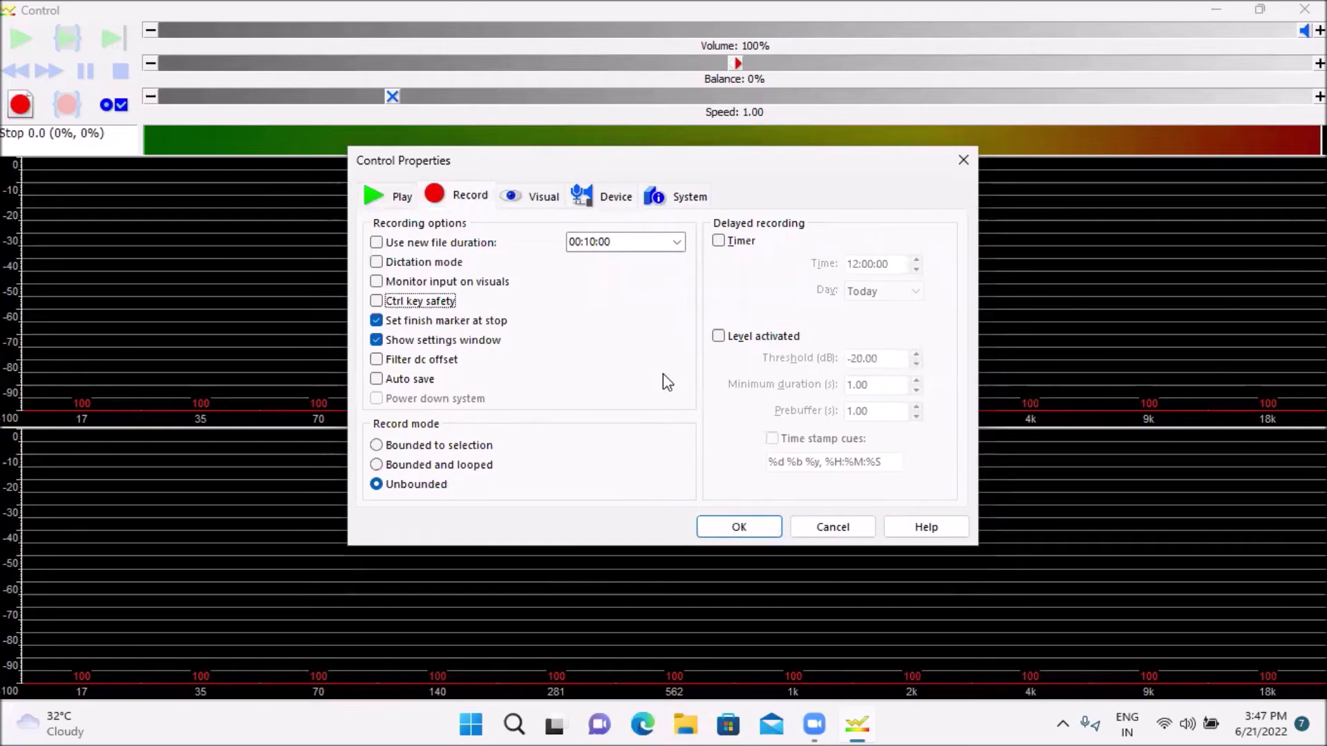
key("Tab")
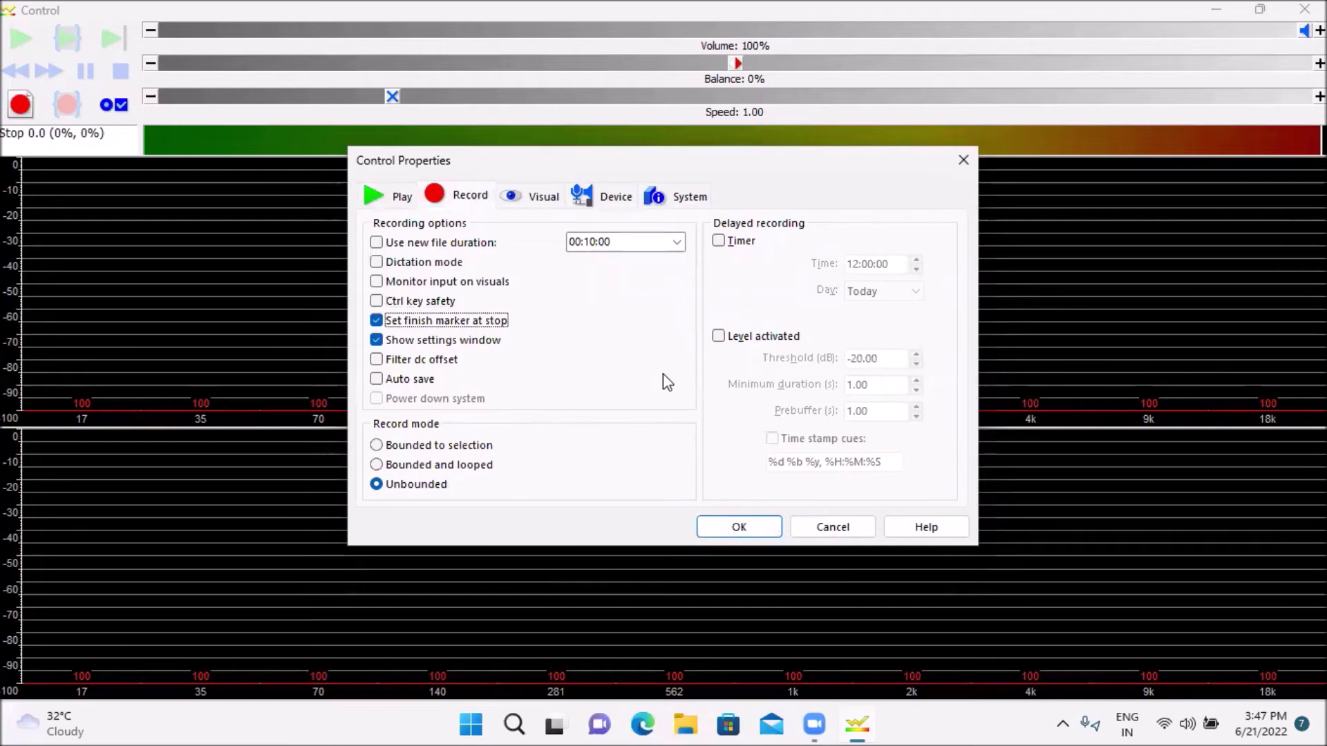
key("Tab")
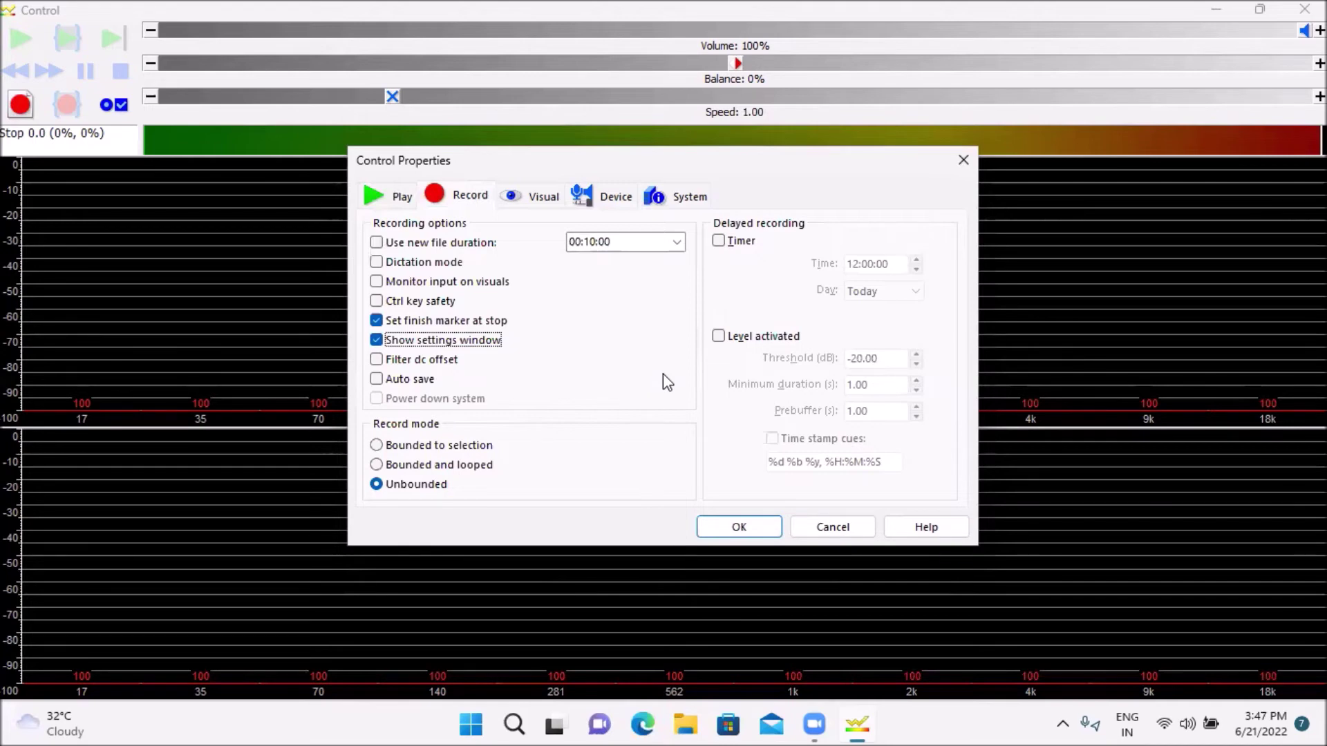
key("Tab")
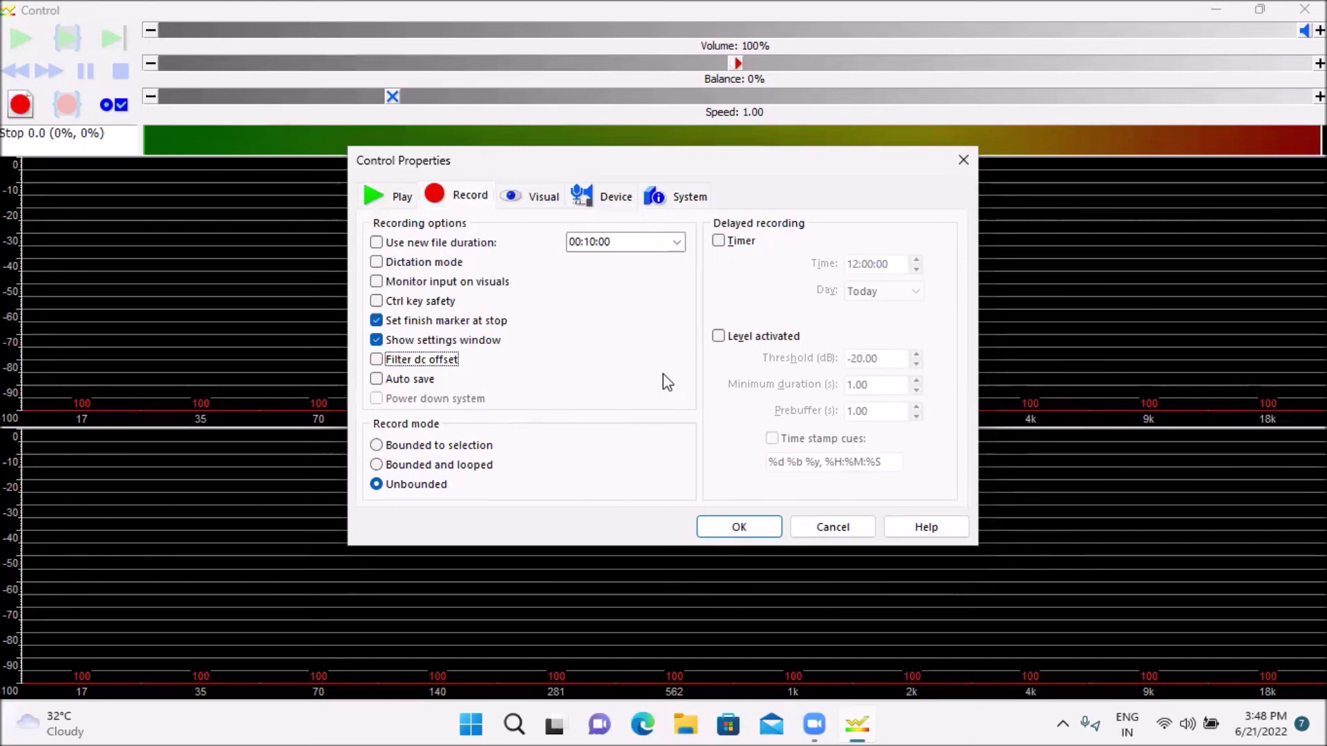
Examine the remaining recording options and the Timer and Level activated options for delayed recording.
key("space")
key("space")
key("Down")
key("Tab")
key("Tab")
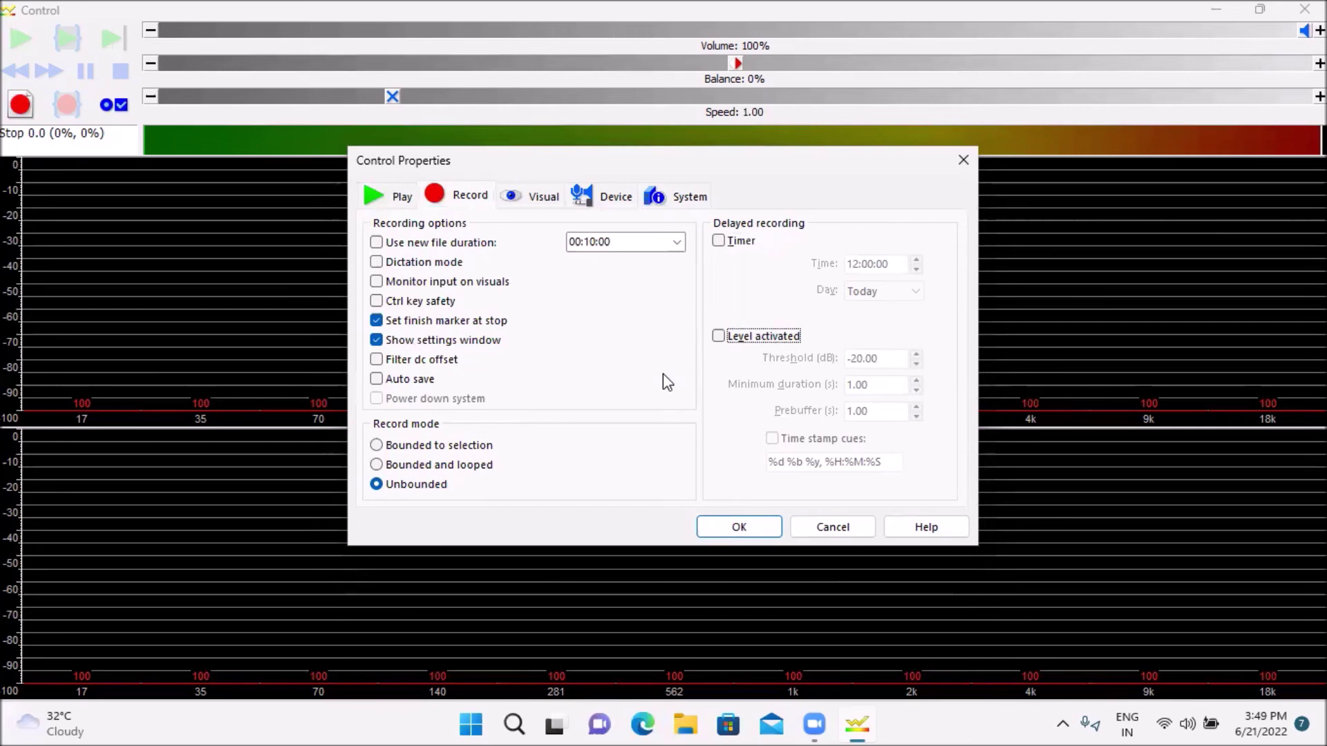
Cycle through the record modes Bounded to selection and Bounded and looped, ending on Unbounded.
key("Tab")
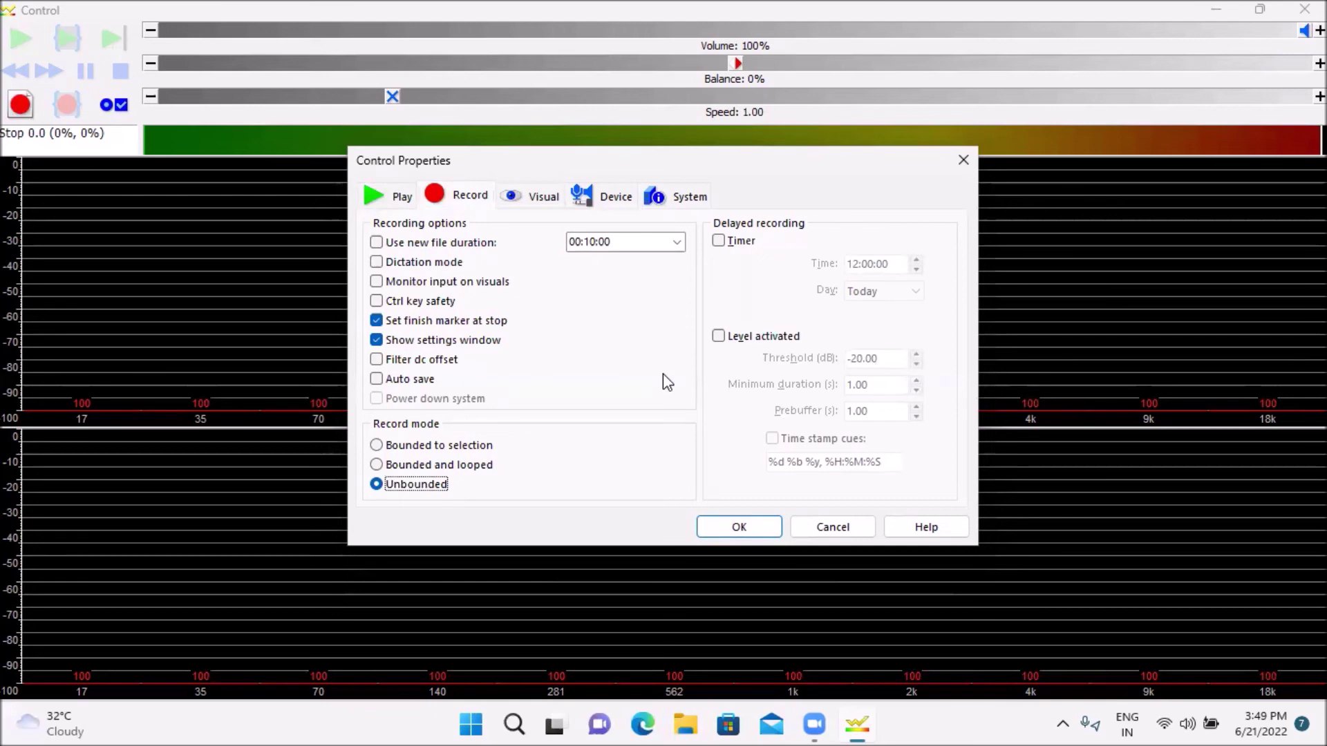
key("Up")
key("Up")
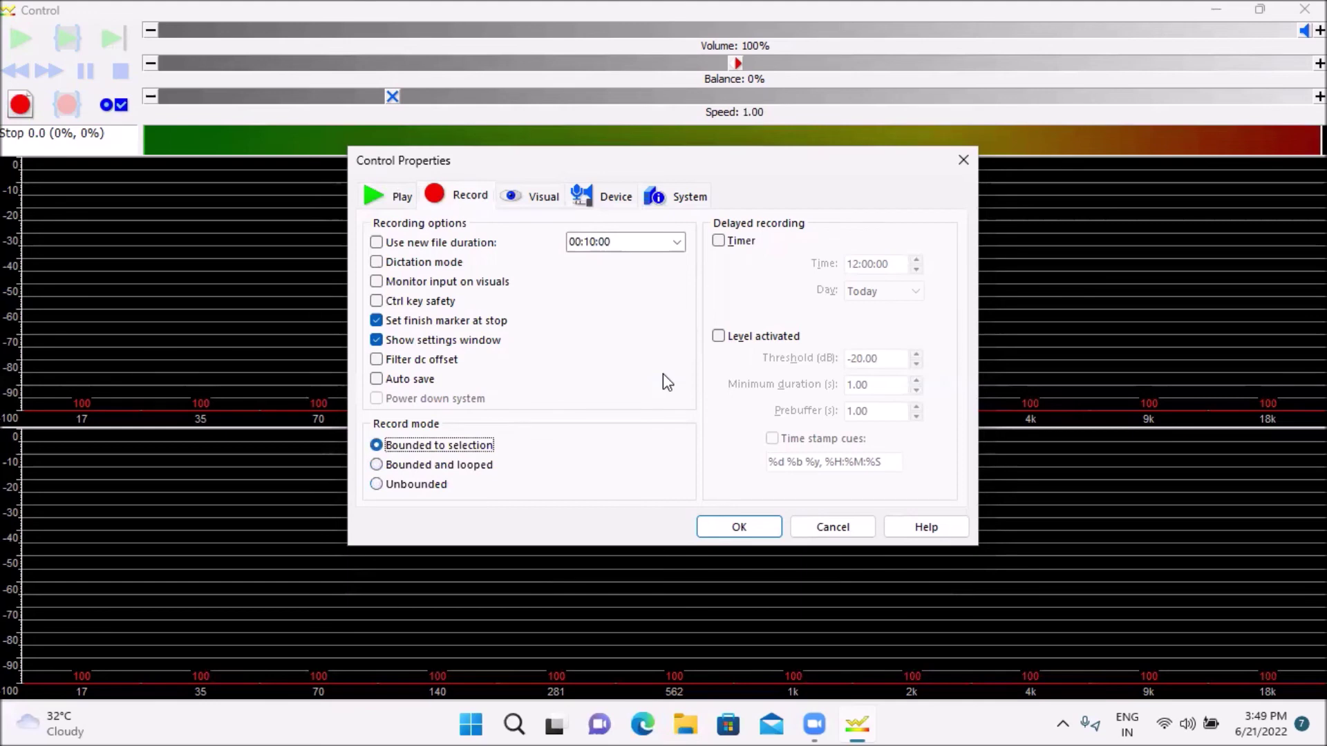
key("Up")
key("Up")
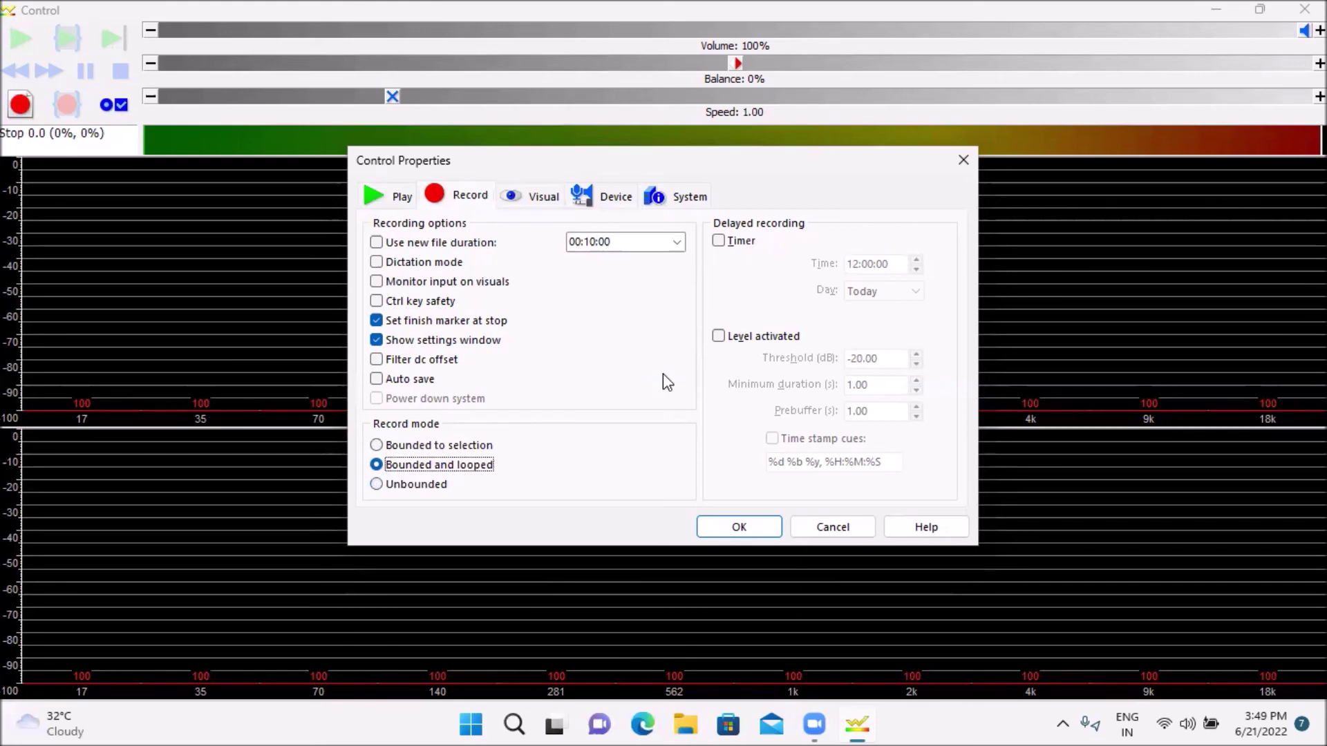
key("Up")
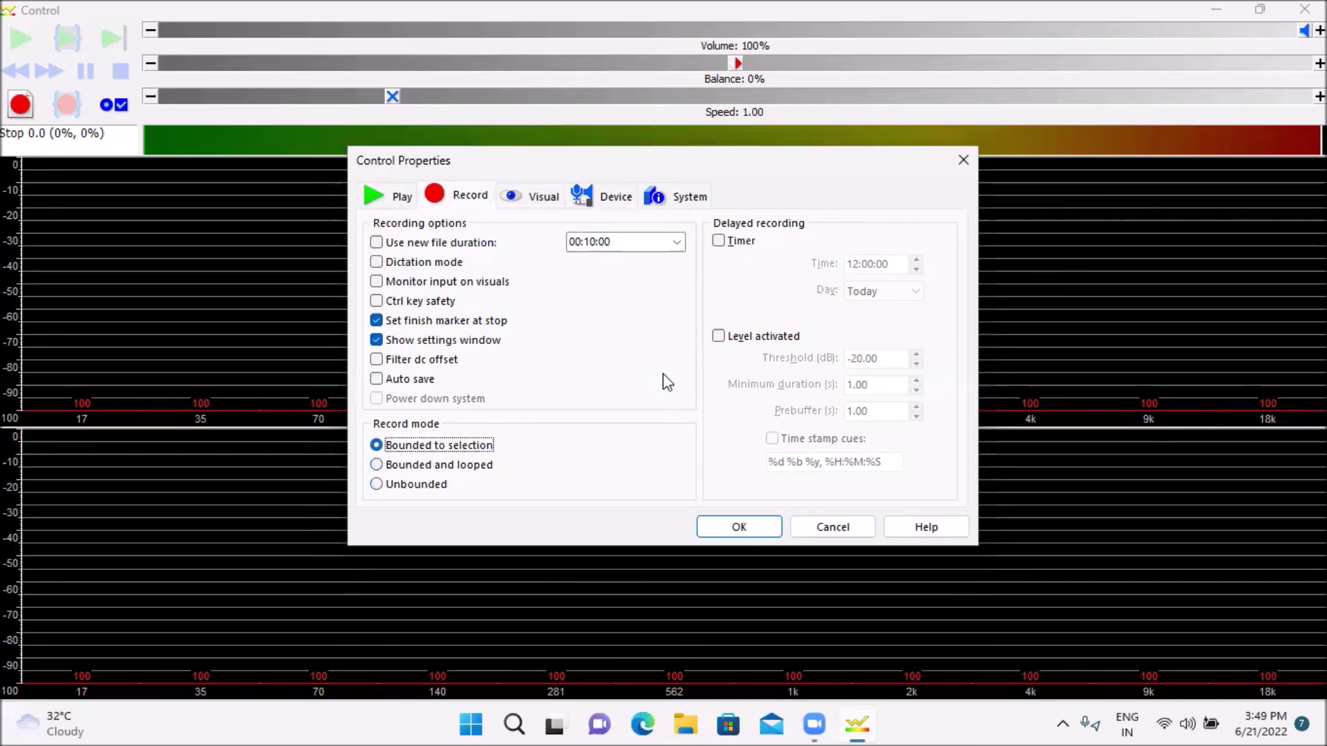
key("Up")
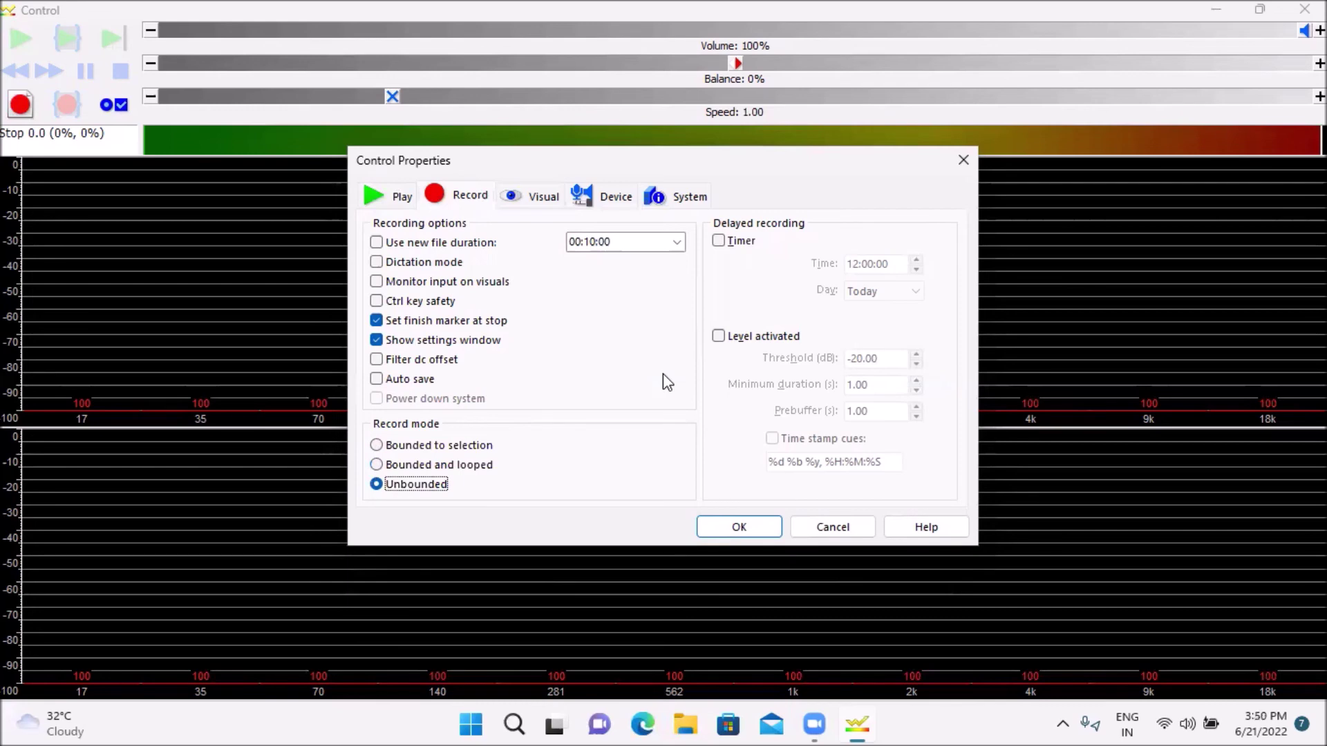
Close the Control Properties dialog and exit GoldWave.
key("Tab")
key("Return")
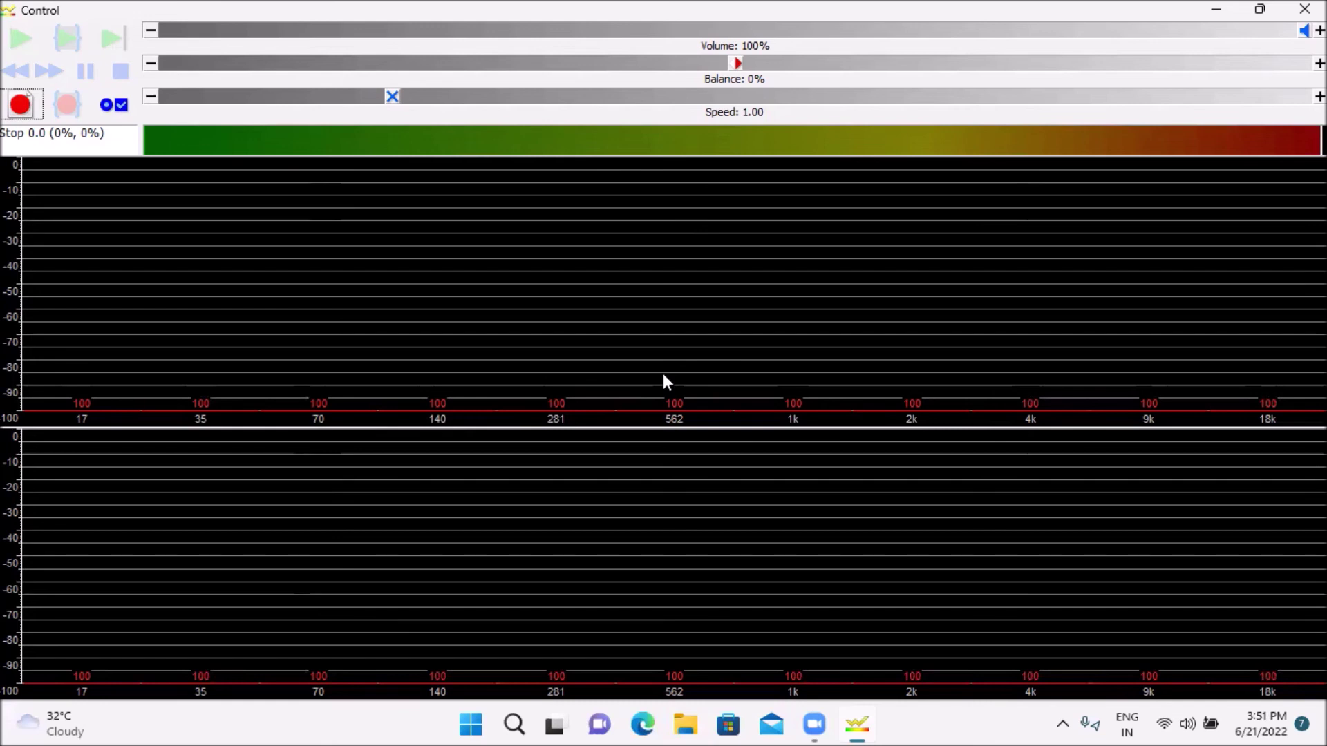
key("alt+F4")
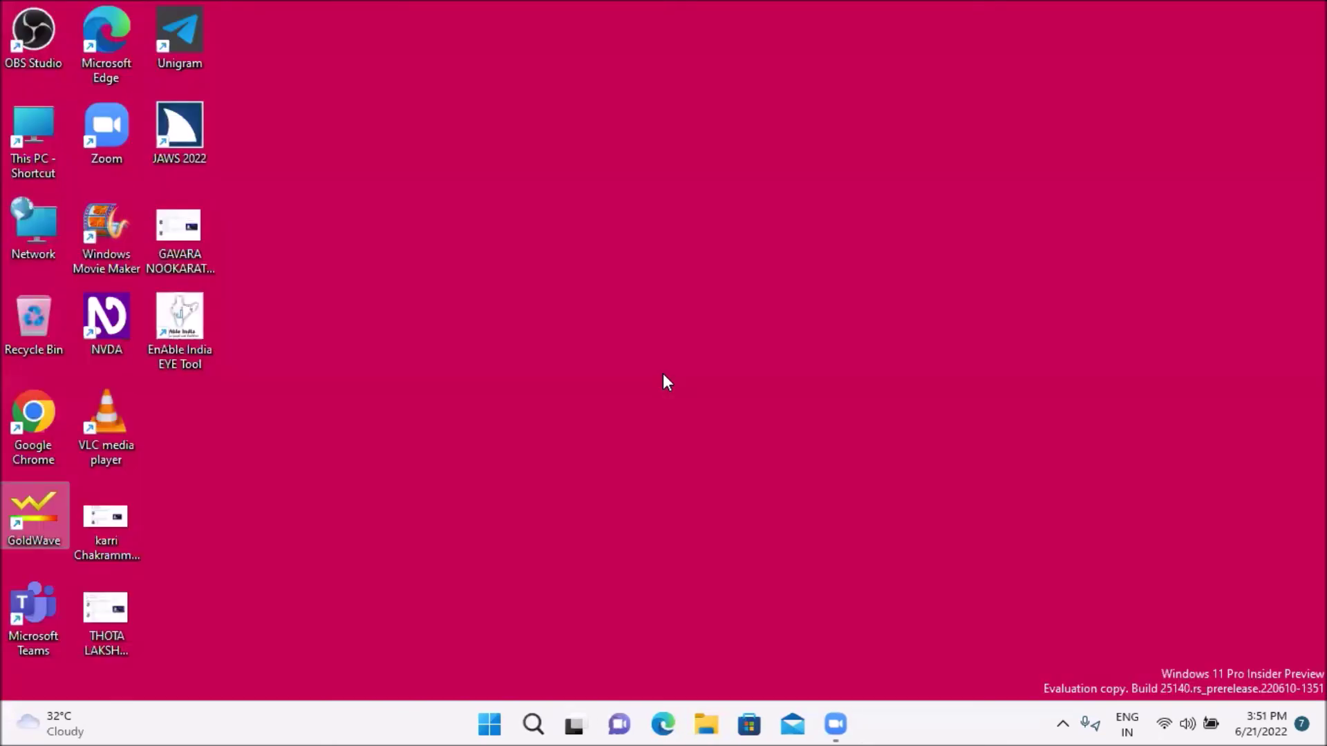